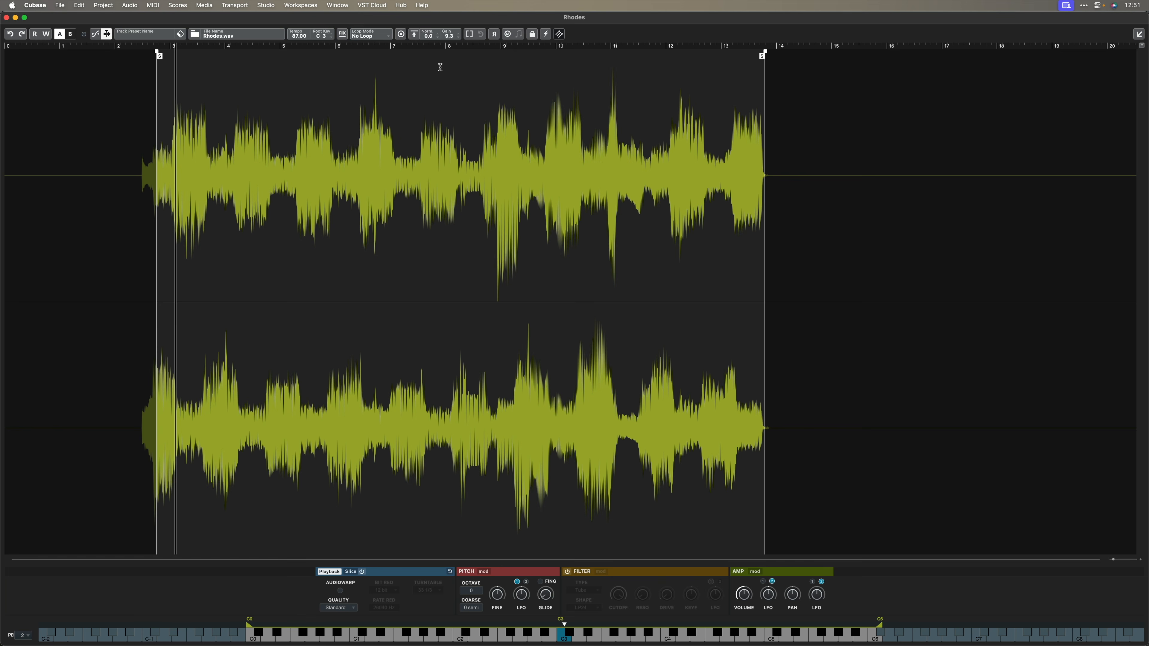
Trim the Rhodes sample to the range between its start and end markers, and show the pitch modulators.
{"action": "left_click", "coordinate": [473, 34]}
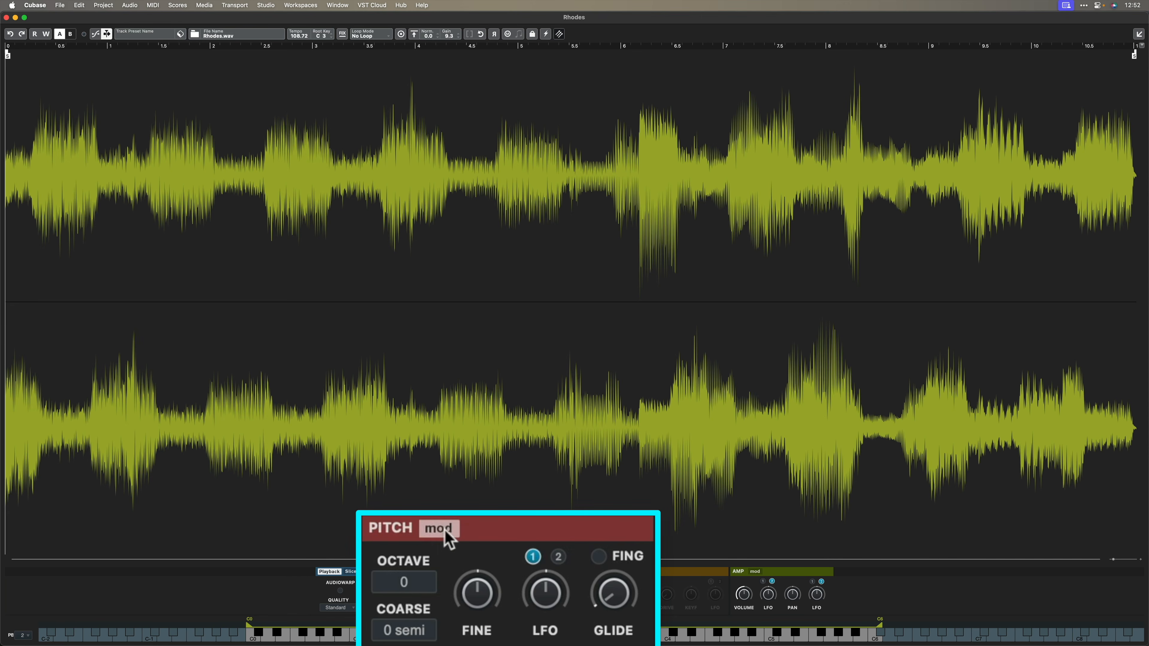
{"action": "left_click", "coordinate": [446, 533]}
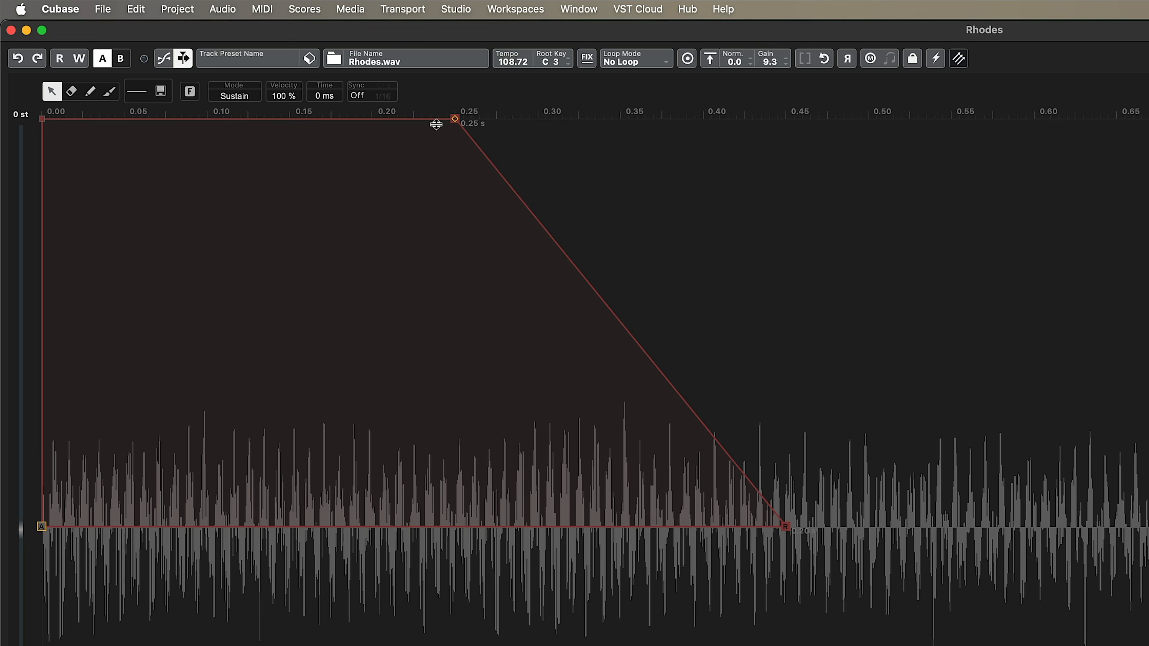
Flatten the pitch envelope by bringing its start, second and sustain nodes to the centre line.
{"action": "left_click_drag", "start_coordinate": [41, 118], "coordinate": [116, 544]}
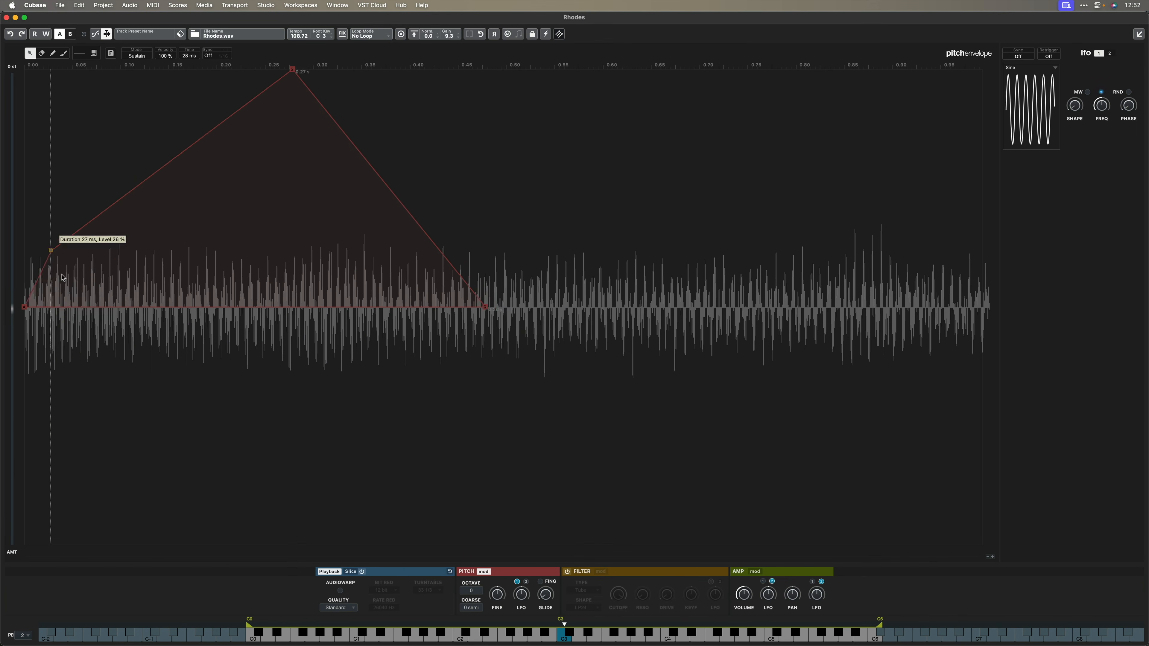
{"action": "left_click_drag", "start_coordinate": [68, 317], "coordinate": [65, 308]}
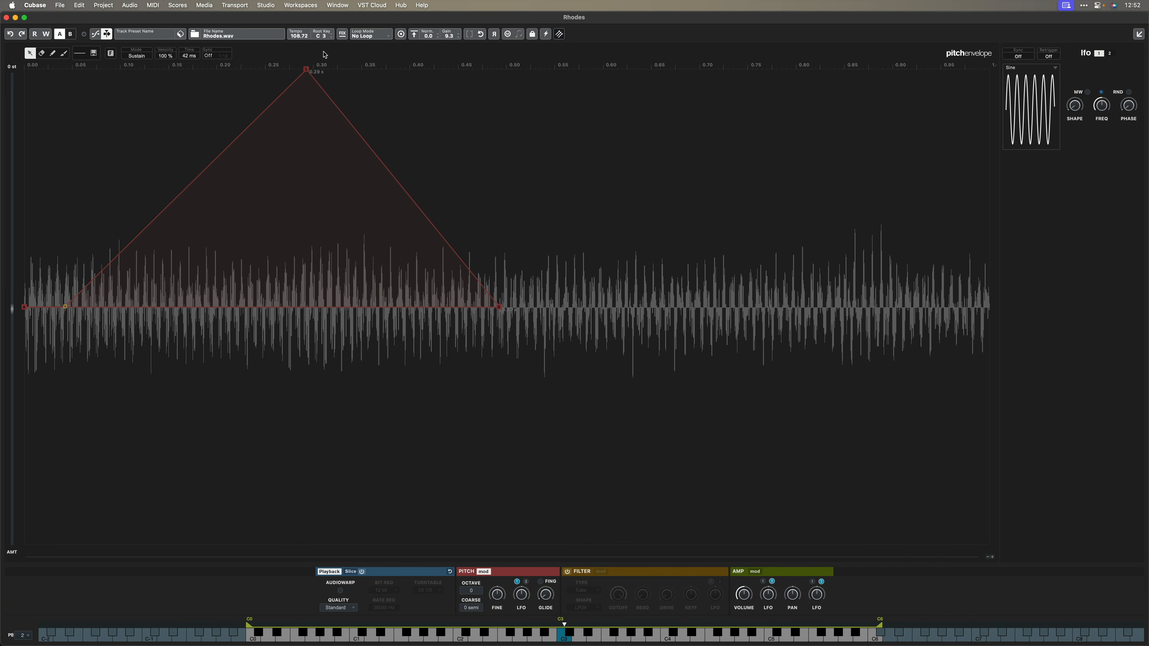
{"action": "left_click_drag", "start_coordinate": [307, 71], "coordinate": [454, 308]}
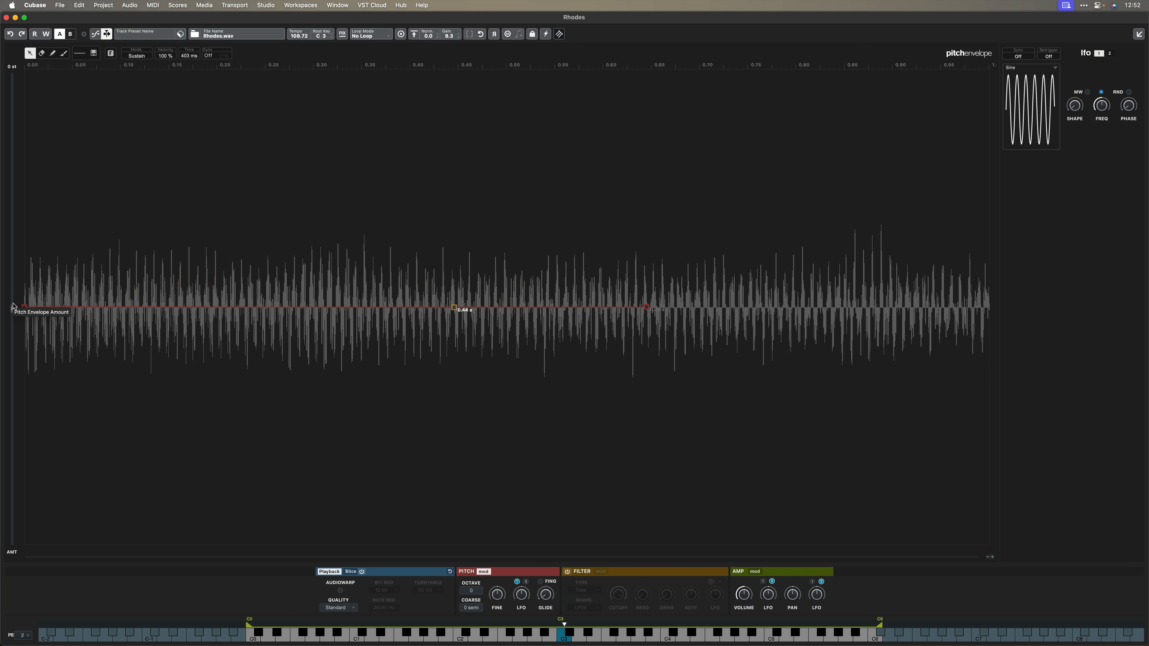
Raise the pitch envelope amount to 60 semitones and pull the start node far below the centre line.
{"action": "left_click_drag", "start_coordinate": [14, 307], "coordinate": [4, 169]}
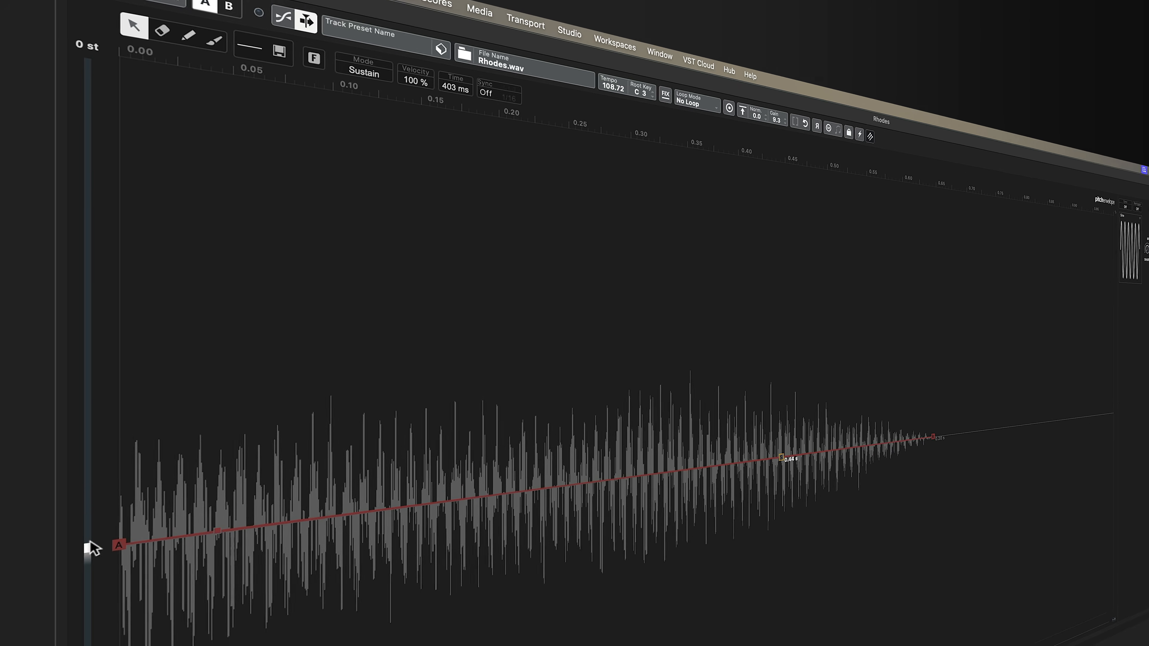
{"action": "left_click_drag", "start_coordinate": [95, 272], "coordinate": [116, 55]}
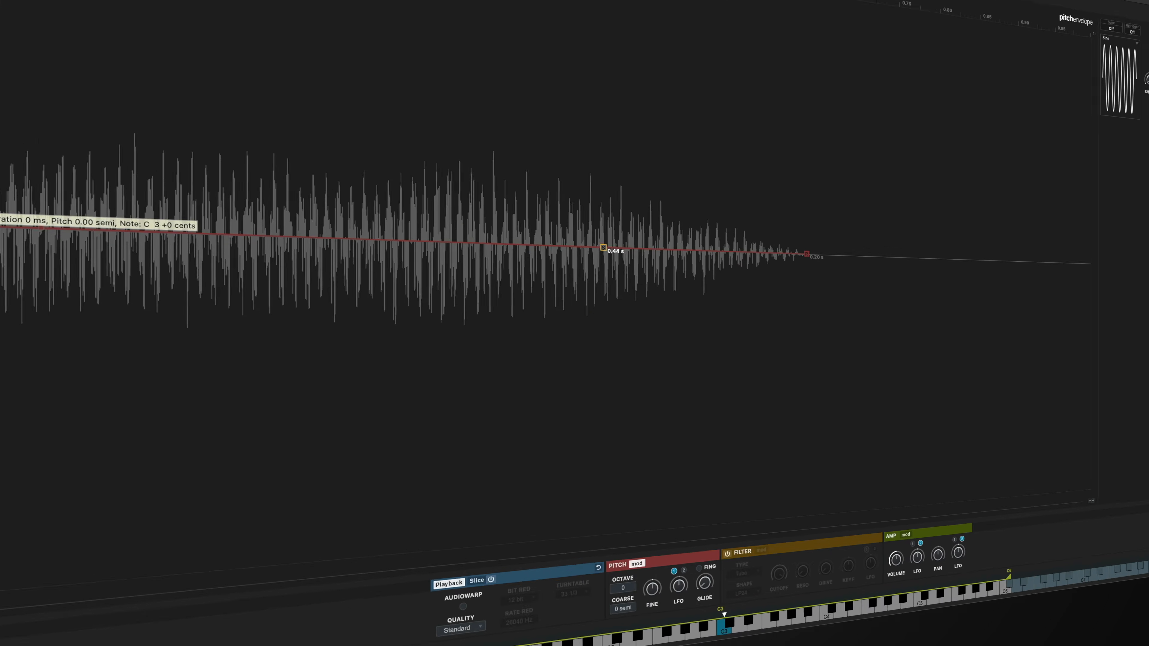
{"action": "left_click_drag", "start_coordinate": [131, 82], "coordinate": [130, 519]}
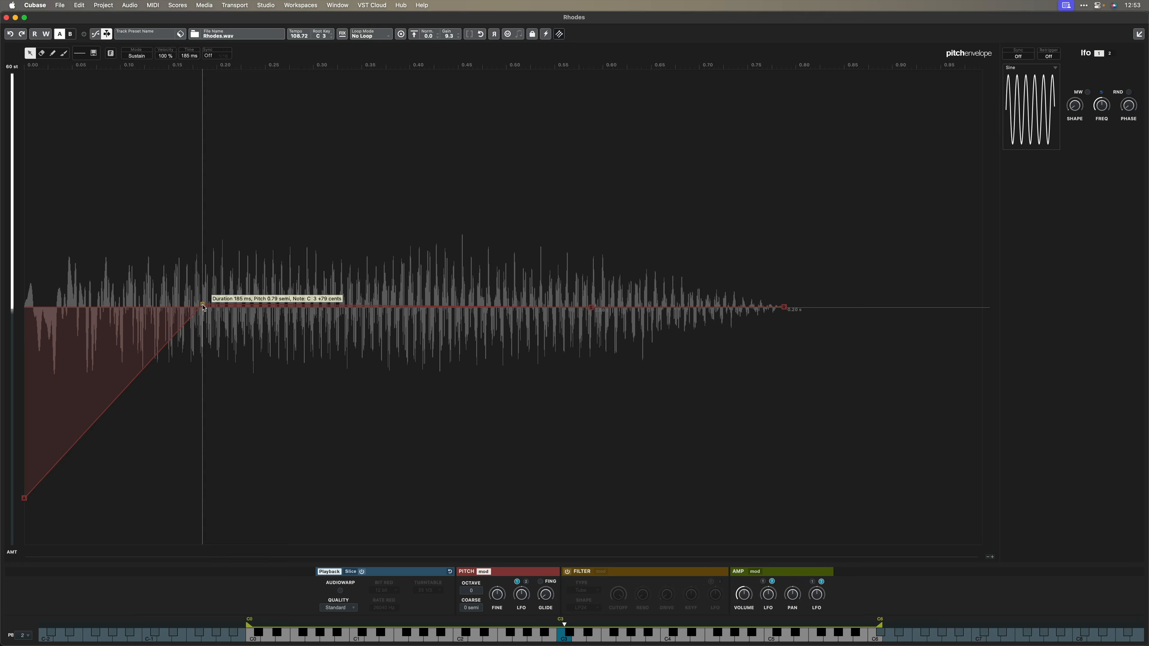
Shape the opening pitch rise with its second node at 222 ms near zero pitch, a lower start node and a curved segment.
{"action": "left_click_drag", "start_coordinate": [203, 308], "coordinate": [205, 311]}
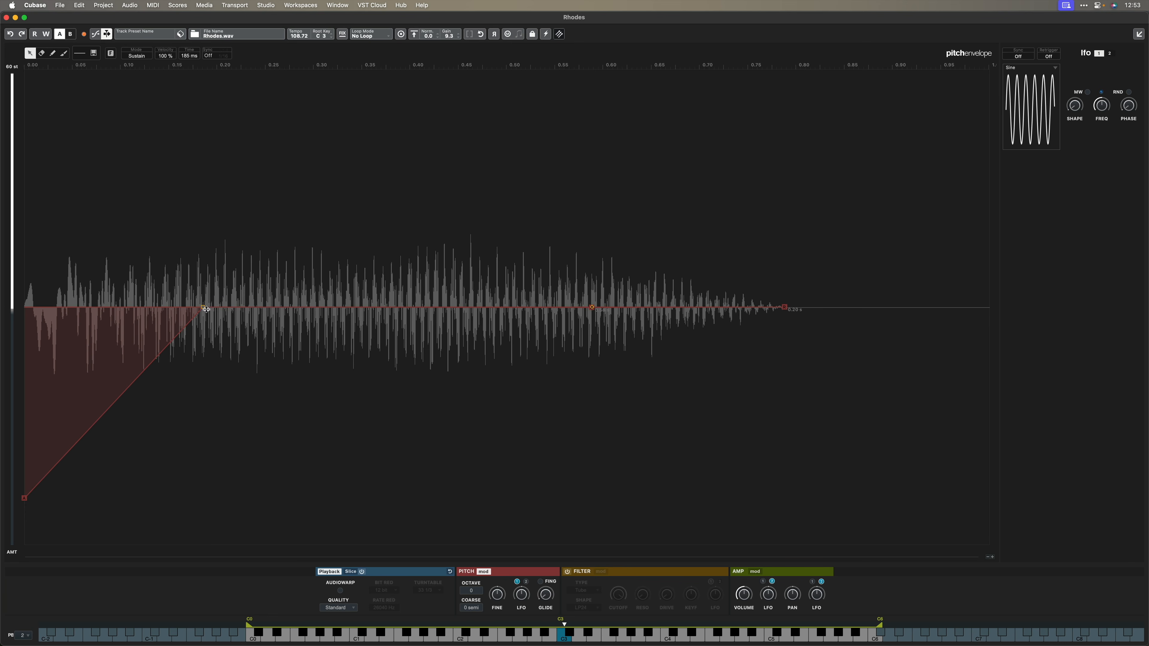
{"action": "left_click_drag", "start_coordinate": [206, 309], "coordinate": [239, 309]}
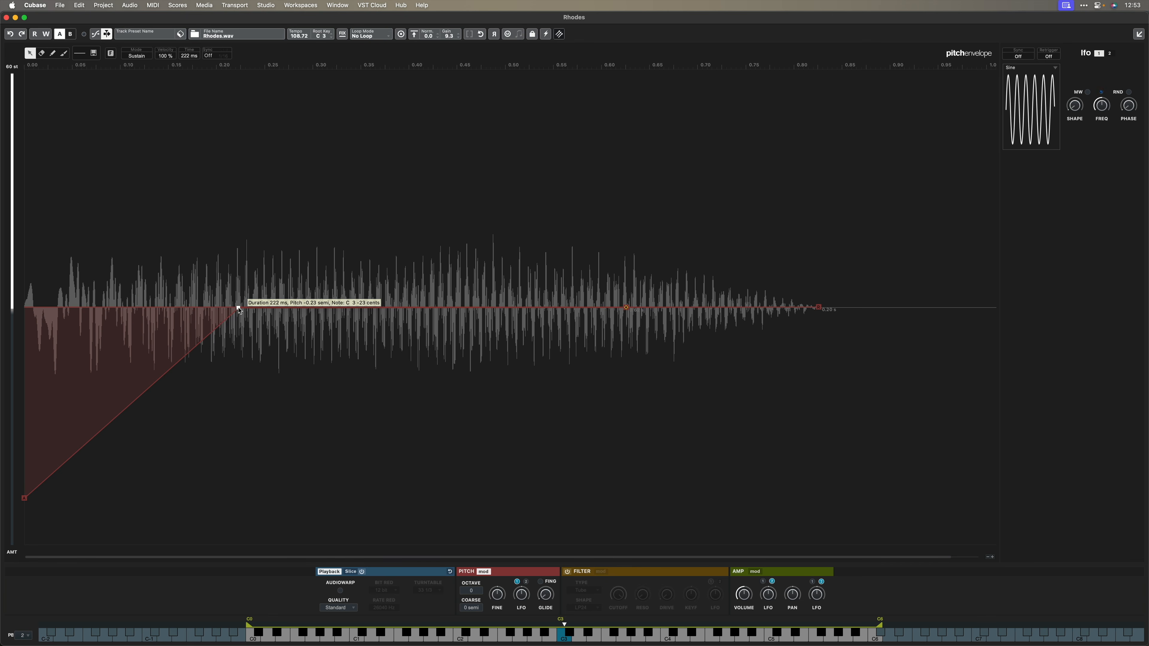
{"action": "left_click_drag", "start_coordinate": [24, 500], "coordinate": [19, 532]}
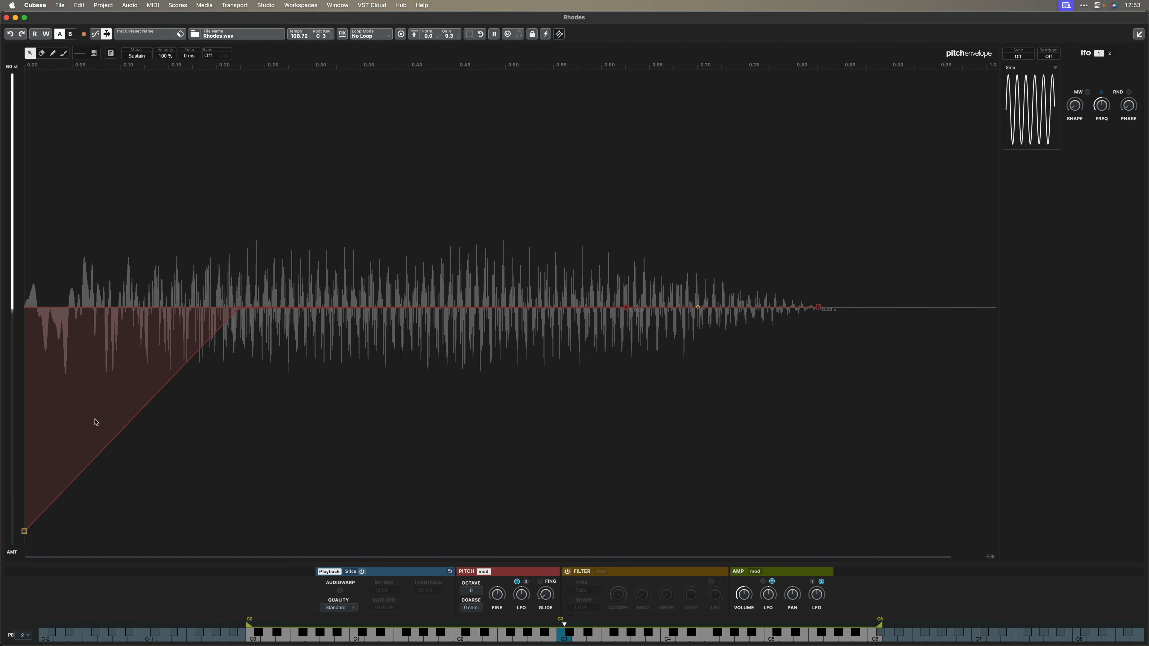
{"action": "mouse_move", "coordinate": [130, 422]}
{"action": "left_mouse_down"}
{"action": "mouse_move", "coordinate": [123, 411]}
{"action": "mouse_move", "coordinate": [145, 427]}
{"action": "mouse_move", "coordinate": [115, 408]}
{"action": "mouse_move", "coordinate": [128, 419]}
{"action": "left_mouse_up"}
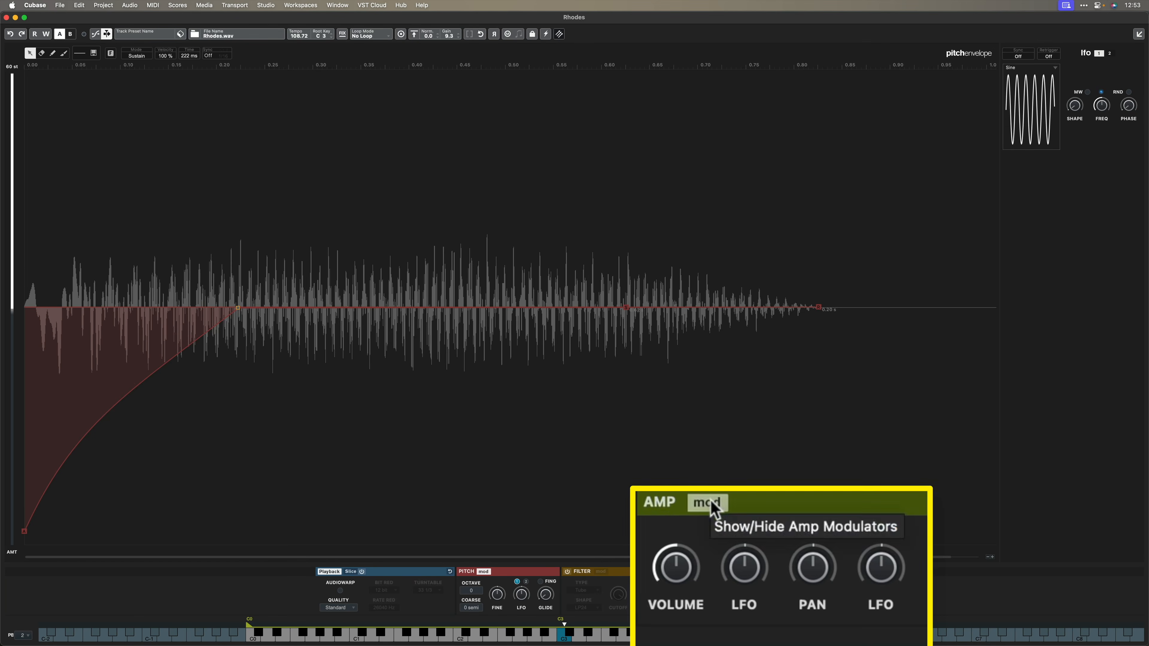
Show the amp envelope and lengthen its release to about 469 ms.
{"action": "left_click", "coordinate": [704, 513]}
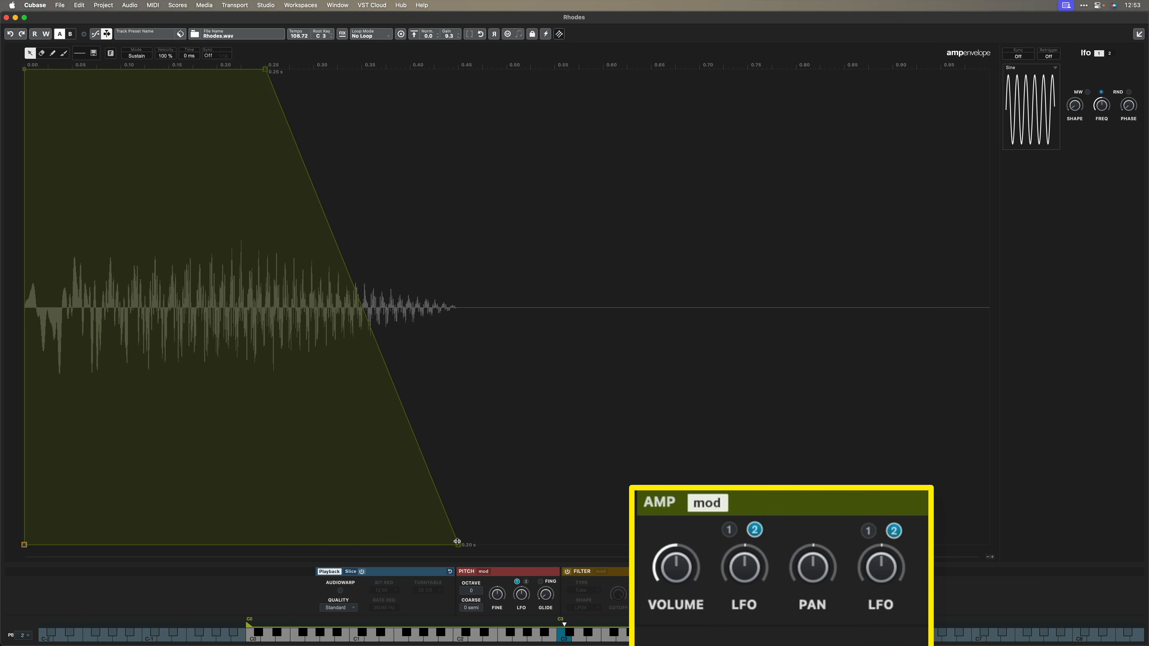
{"action": "left_click_drag", "start_coordinate": [459, 546], "coordinate": [714, 543]}
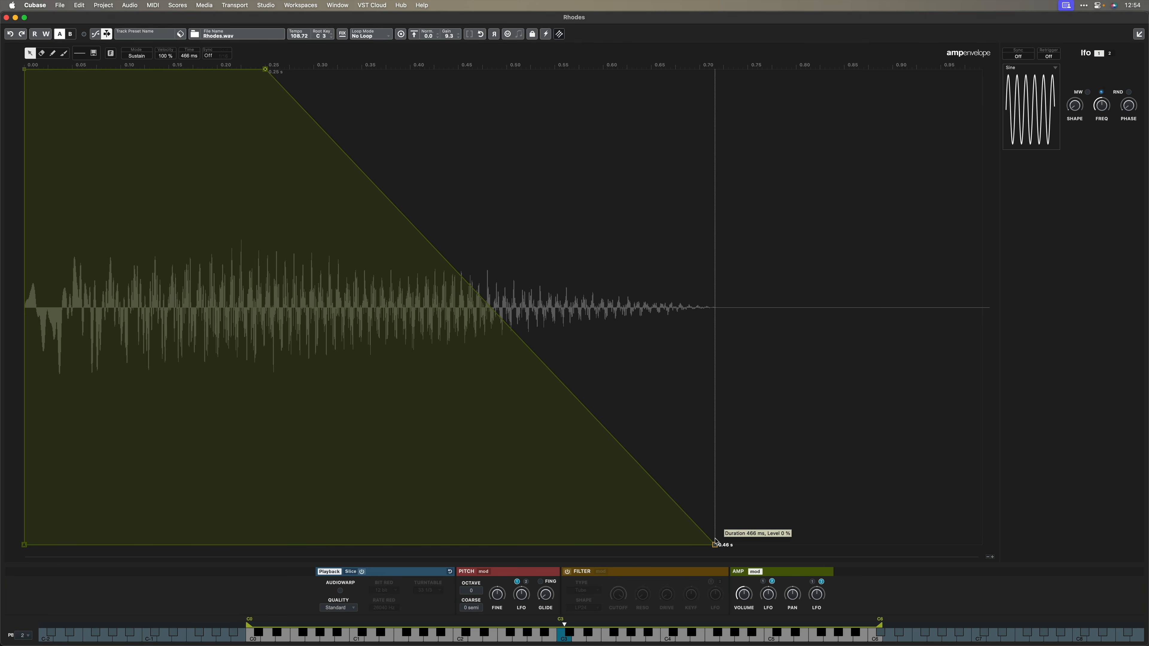
{"action": "left_click_drag", "start_coordinate": [722, 540], "coordinate": [736, 540]}
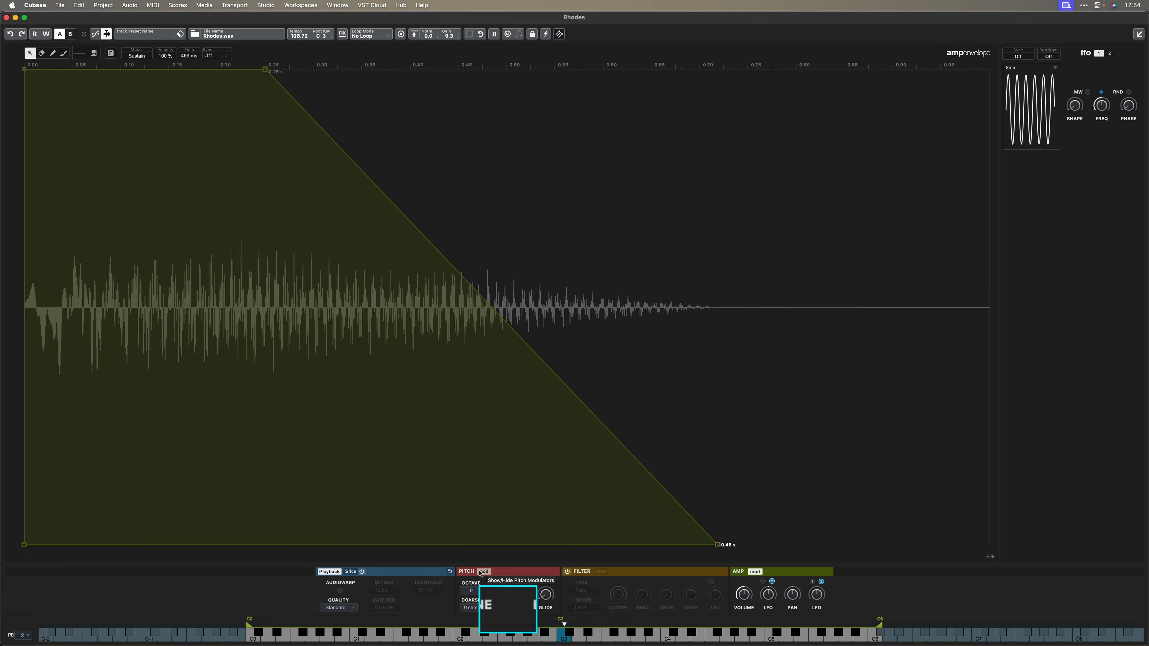
Return to the pitch envelope and shape a curved release falling to about -59.55 semitones over 322 ms.
{"action": "left_click", "coordinate": [482, 572]}
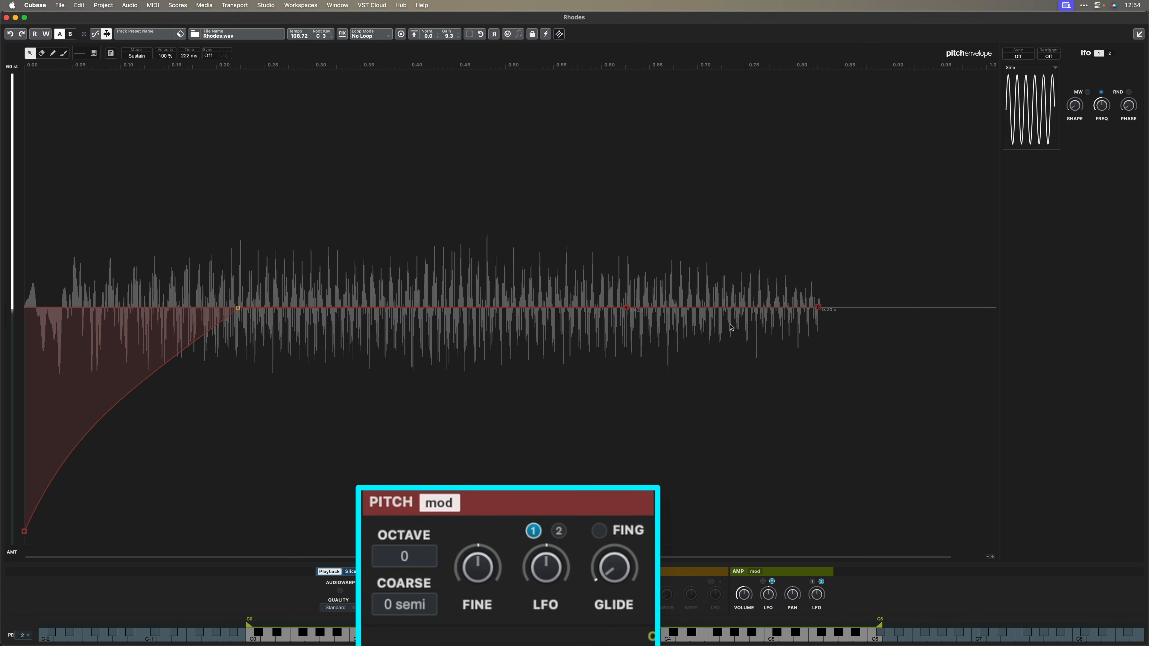
{"action": "left_click_drag", "start_coordinate": [820, 312], "coordinate": [814, 541]}
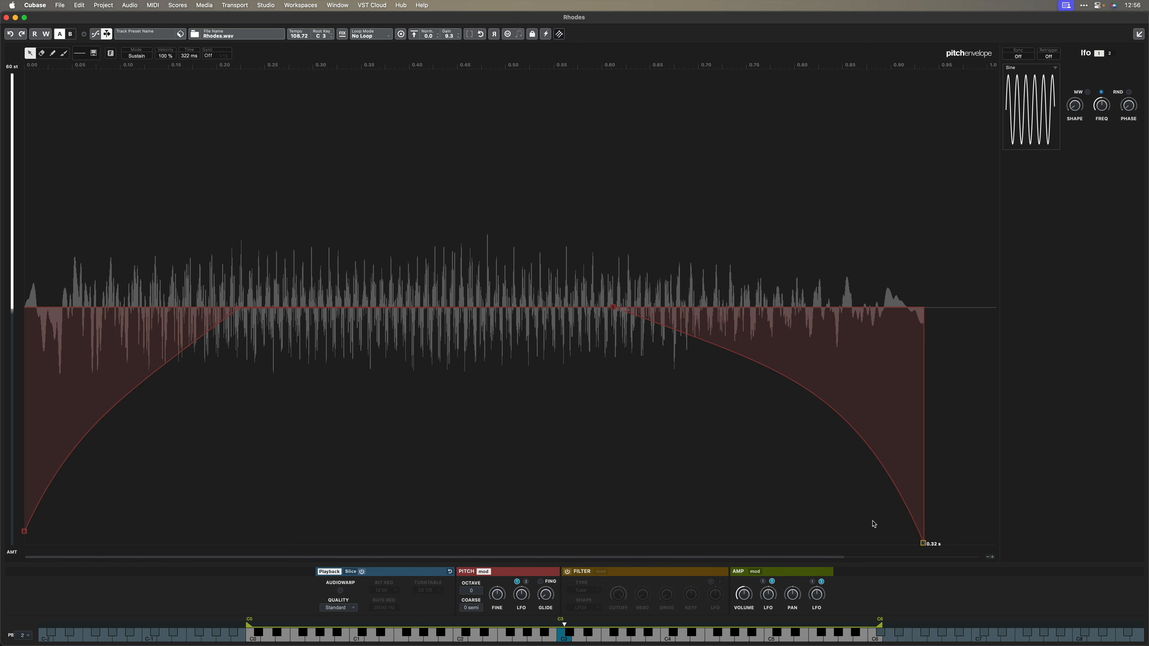
{"action": "mouse_move", "coordinate": [923, 544]}
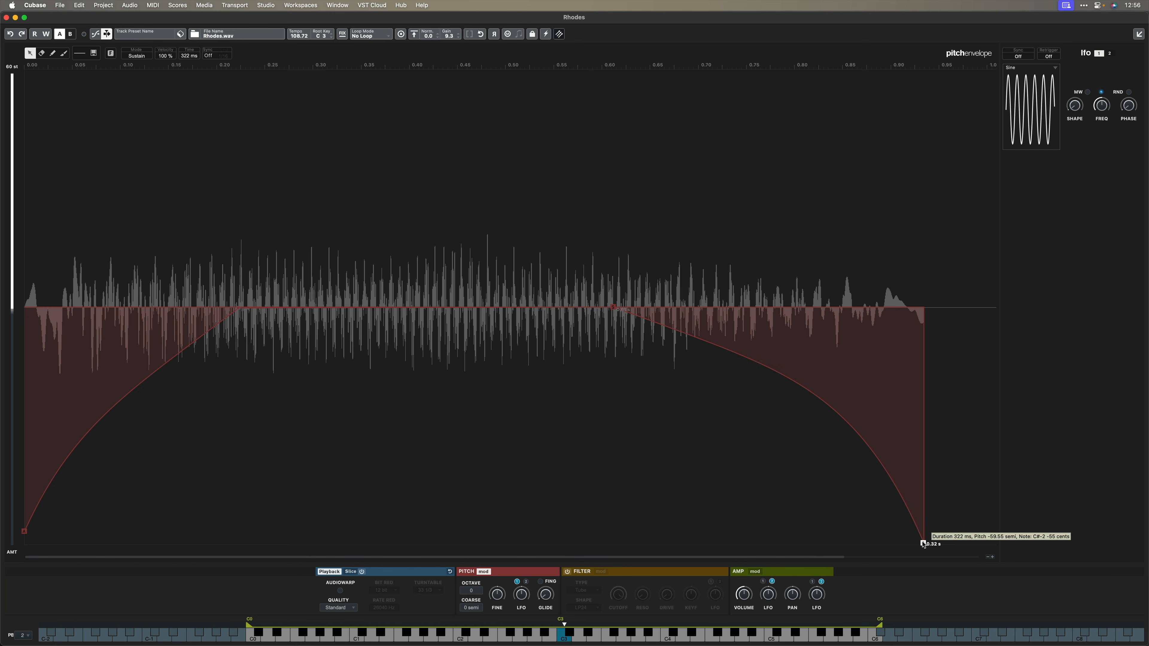
Enable the filter, turn its cutoff far down to below 127 Hz and add some drive.
{"action": "left_click", "coordinate": [567, 572]}
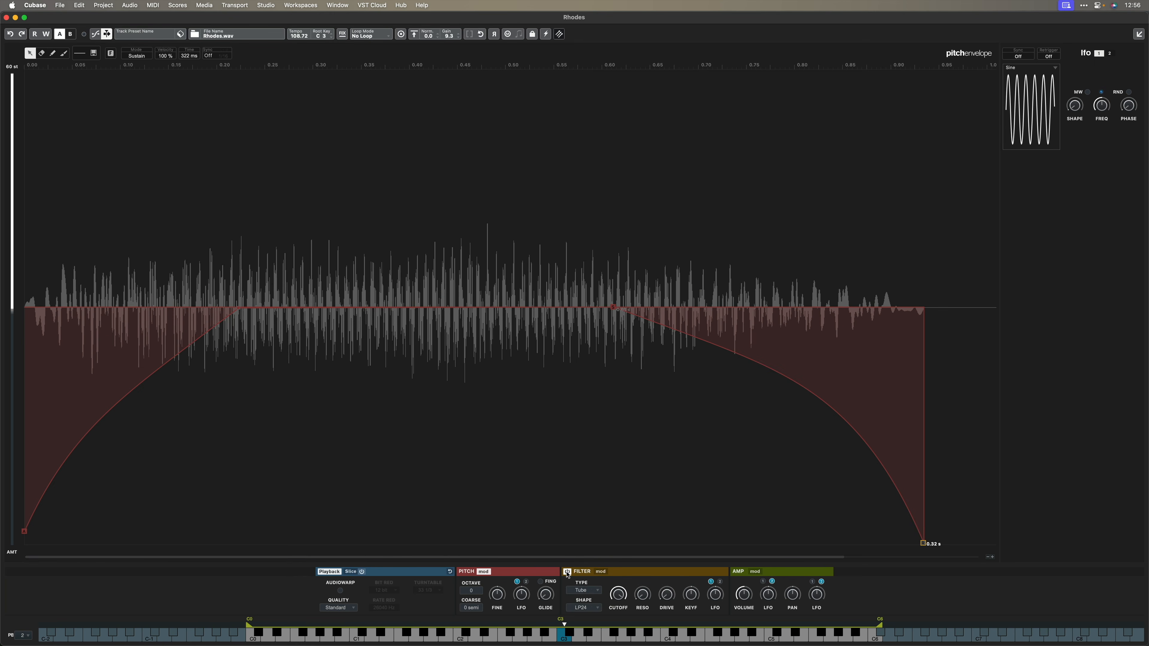
{"action": "left_click_drag", "start_coordinate": [579, 570], "coordinate": [578, 602]}
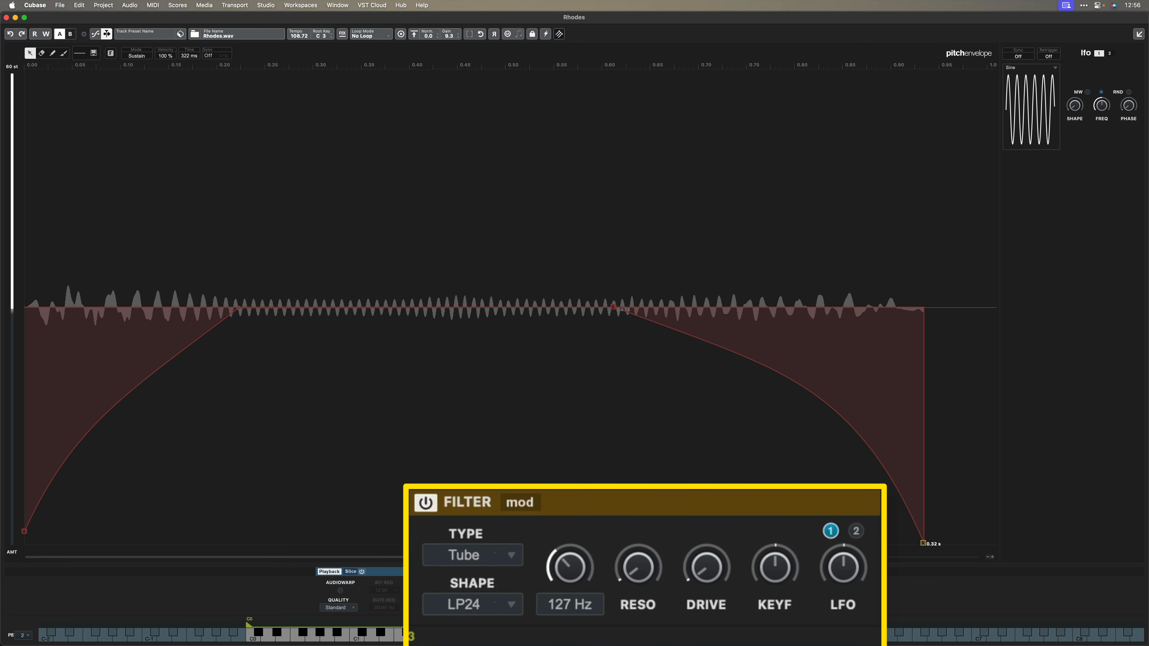
{"action": "left_click_drag", "start_coordinate": [579, 602], "coordinate": [578, 606]}
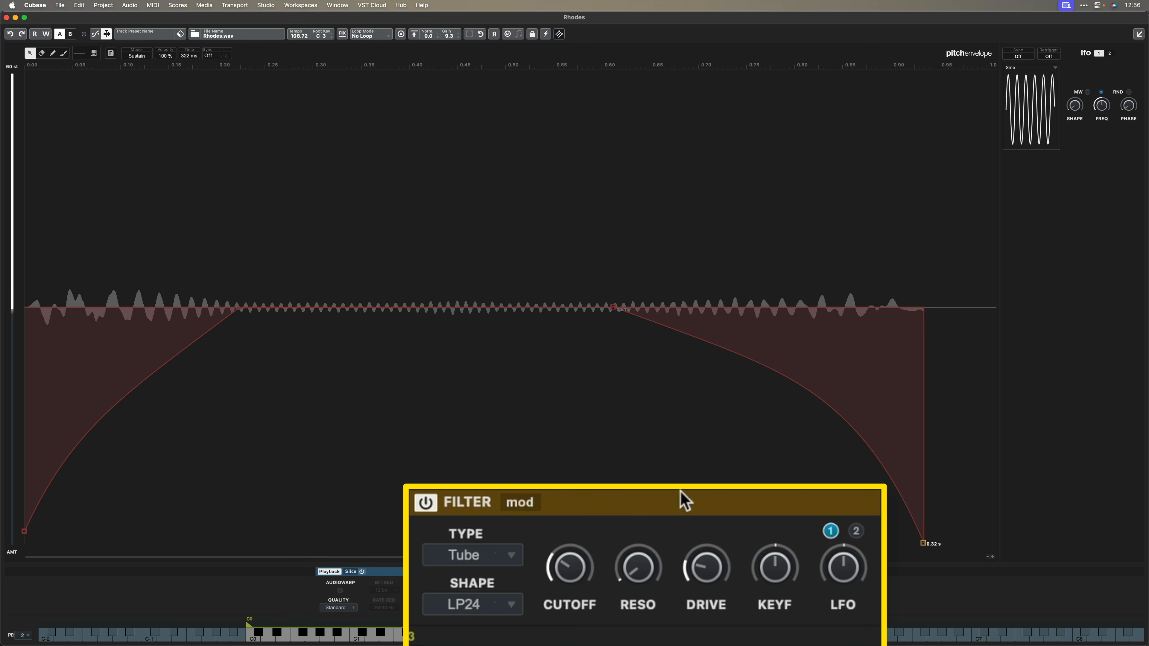
Show the filter envelope and raise its amount to 100 %.
{"action": "left_click", "coordinate": [520, 503]}
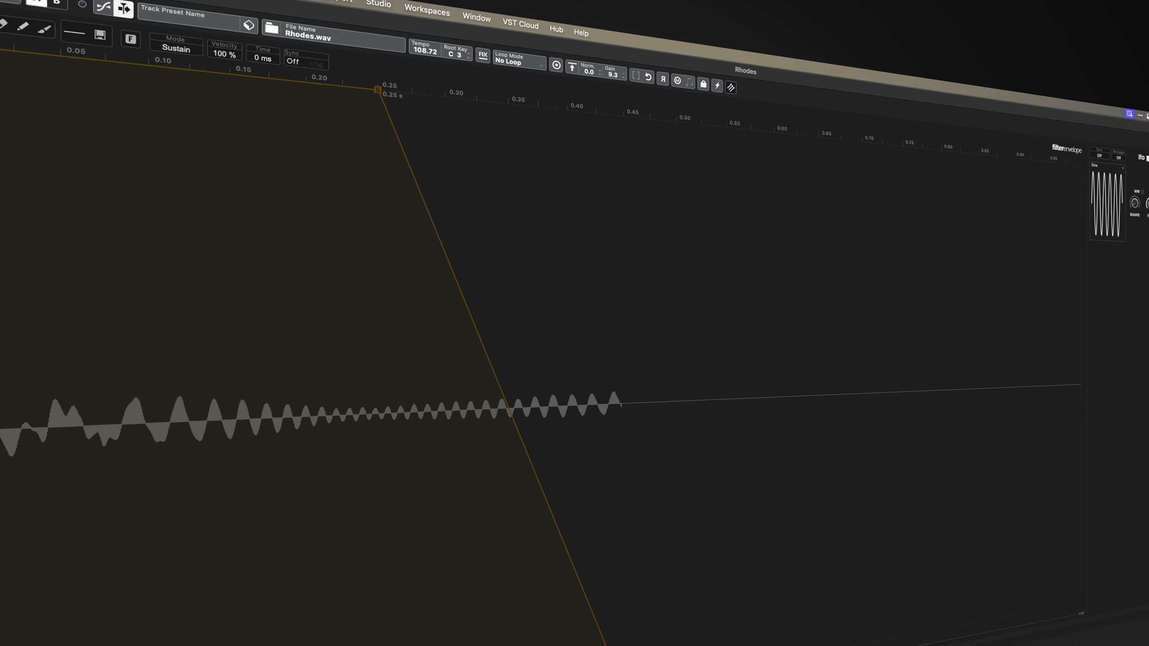
{"action": "left_click_drag", "start_coordinate": [12, 309], "coordinate": [1, 142]}
{"action": "left_click_drag", "start_coordinate": [28, 223], "coordinate": [44, 41]}
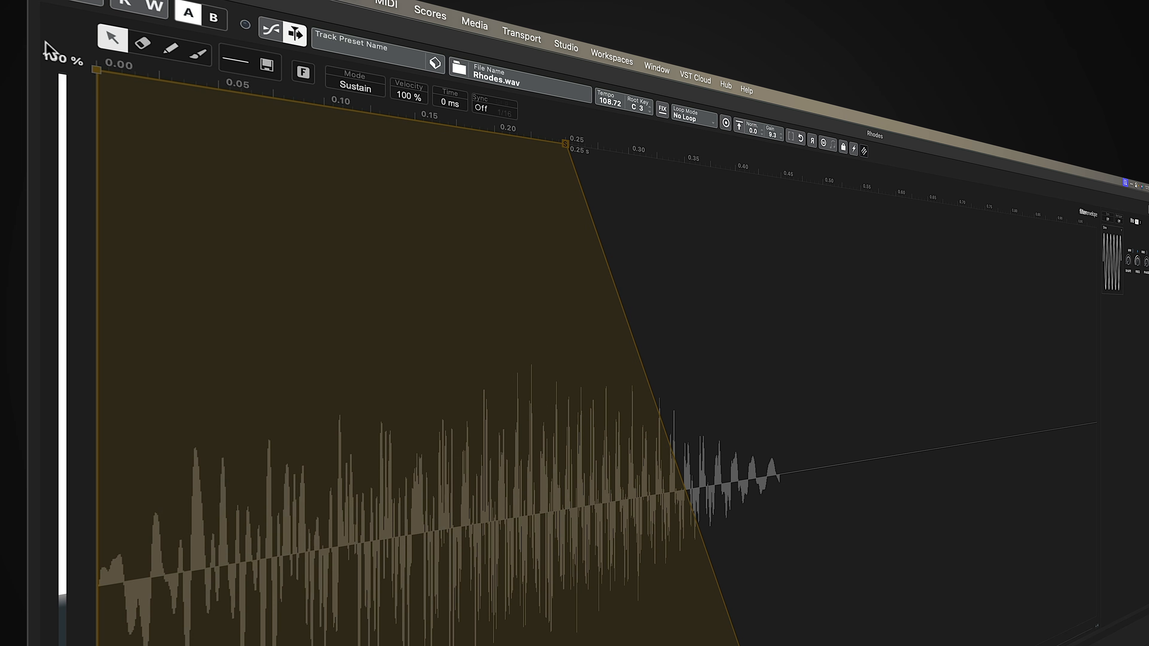
Set the filter envelope's attack to 220 ms and its release to about 364 ms, with the filter switched on.
{"action": "left_click_drag", "start_coordinate": [94, 69], "coordinate": [530, 138]}
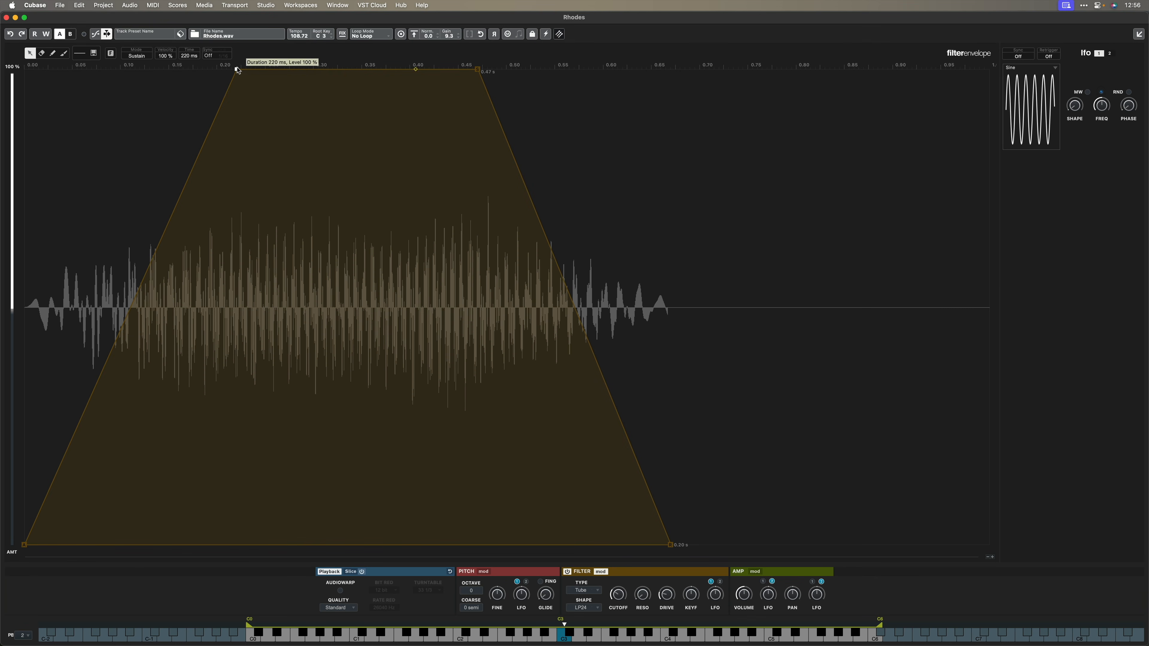
{"action": "left_click_drag", "start_coordinate": [674, 545], "coordinate": [715, 549]}
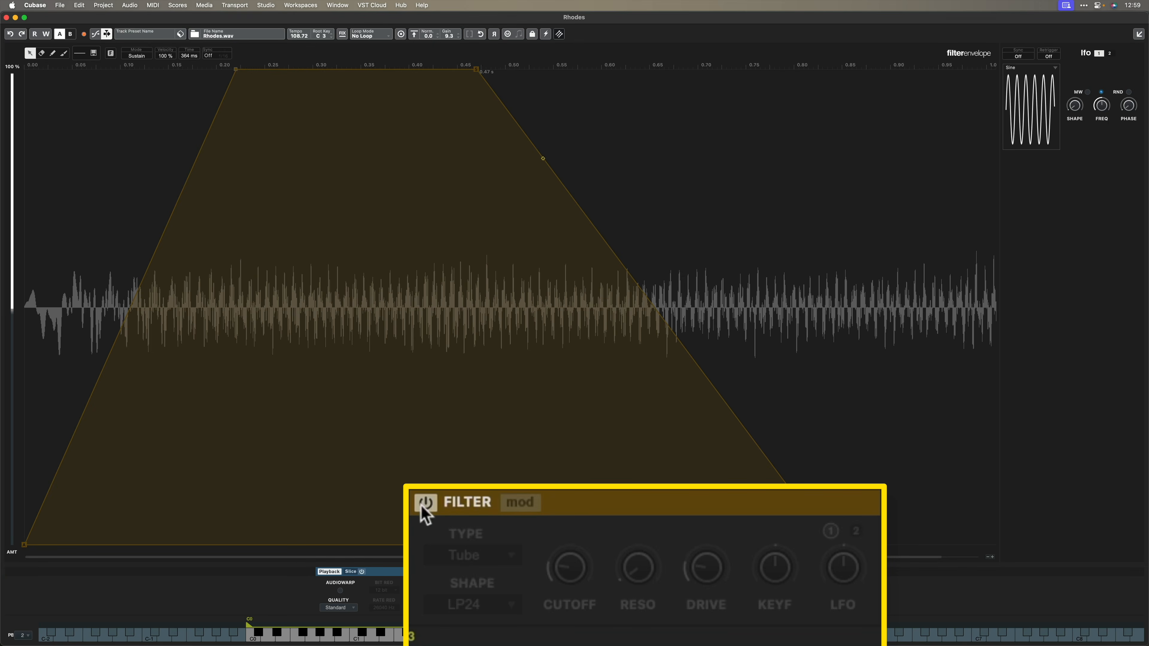
{"action": "left_click", "coordinate": [422, 505]}
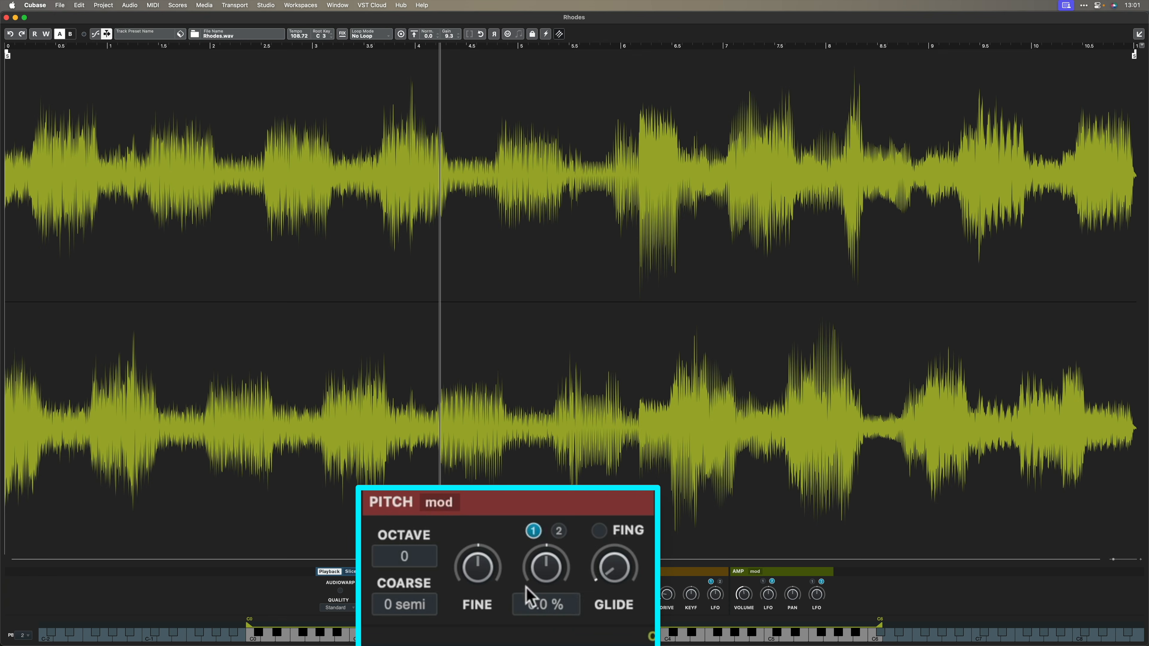
Try out the pitch LFO depth, and for LFO 1's sine wave raise the shape to about halfway and slightly lower the frequency.
{"action": "left_click_drag", "start_coordinate": [543, 572], "coordinate": [544, 569]}
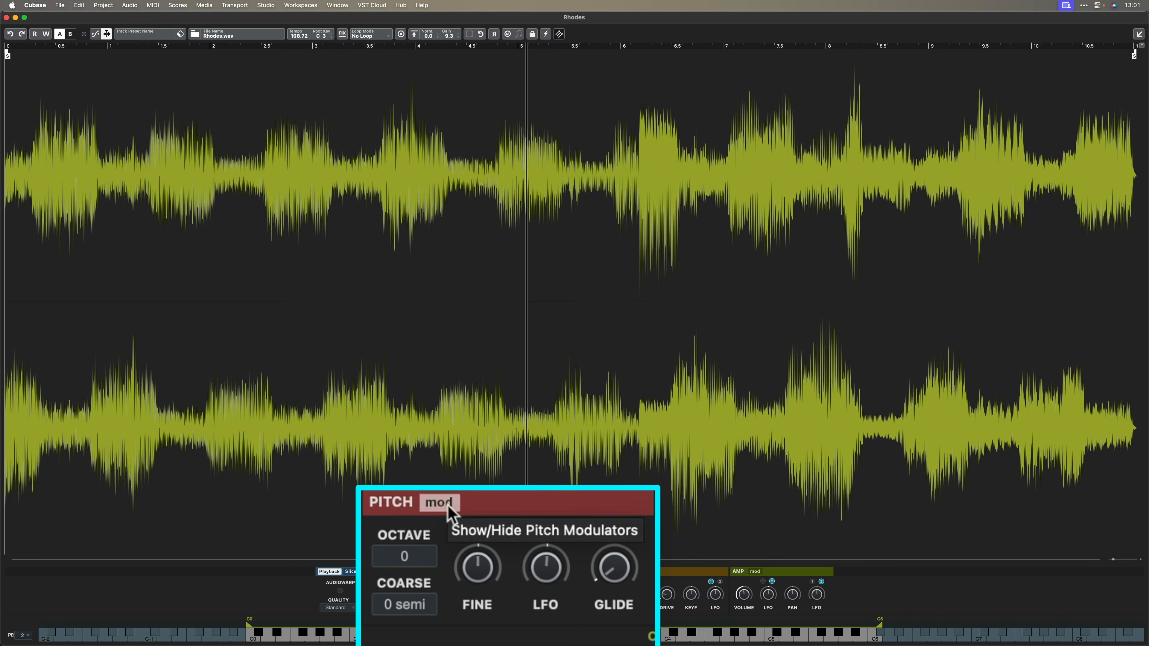
{"action": "left_click", "coordinate": [452, 515]}
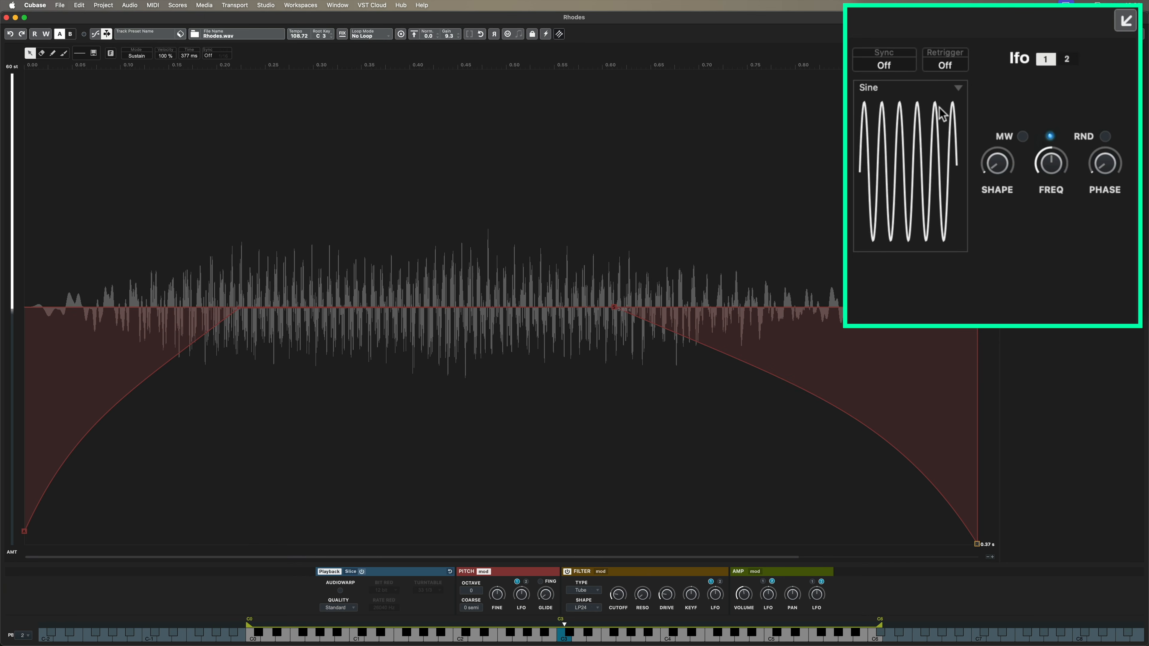
{"action": "mouse_move", "coordinate": [988, 167]}
{"action": "left_click_drag", "start_coordinate": [998, 164], "coordinate": [1005, 107]}
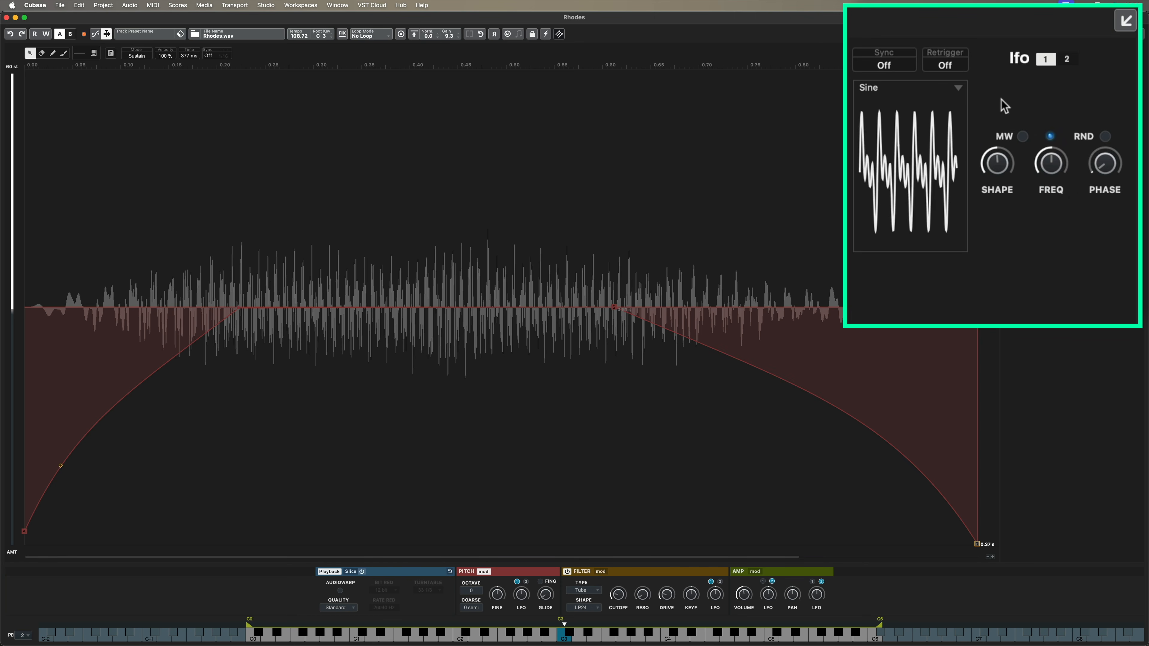
{"action": "left_click_drag", "start_coordinate": [1052, 164], "coordinate": [1049, 170]}
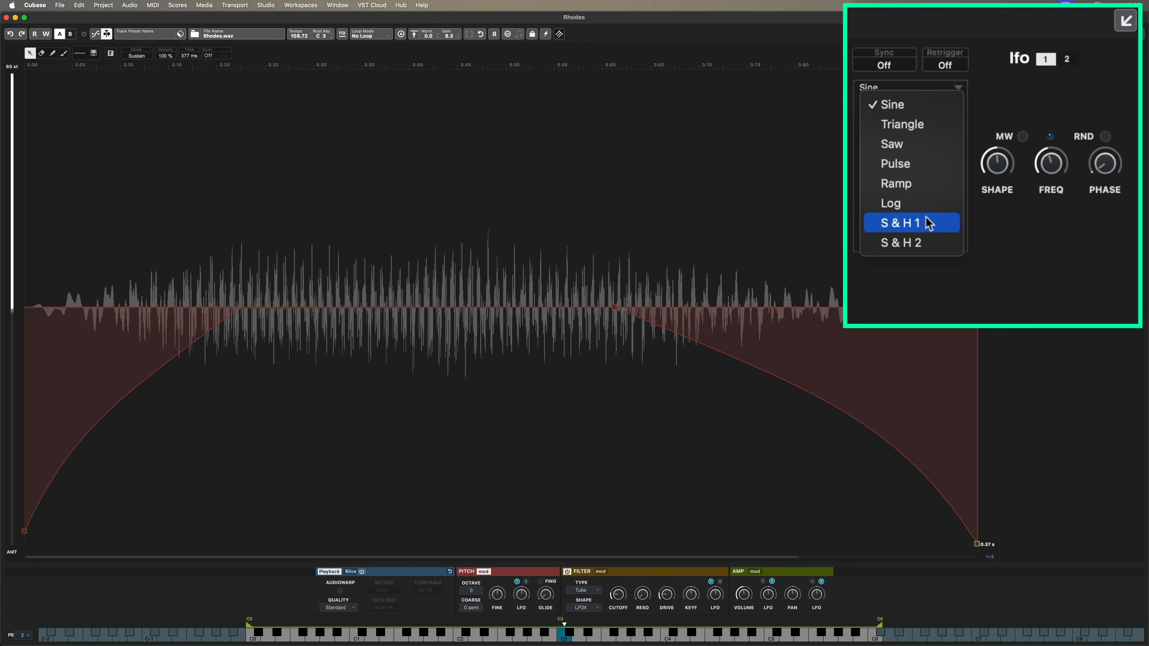
Change LFO 1's waveform to S & H 1, fine-tune its frequency and enable mod wheel (MW) control.
{"action": "left_click", "coordinate": [927, 217]}
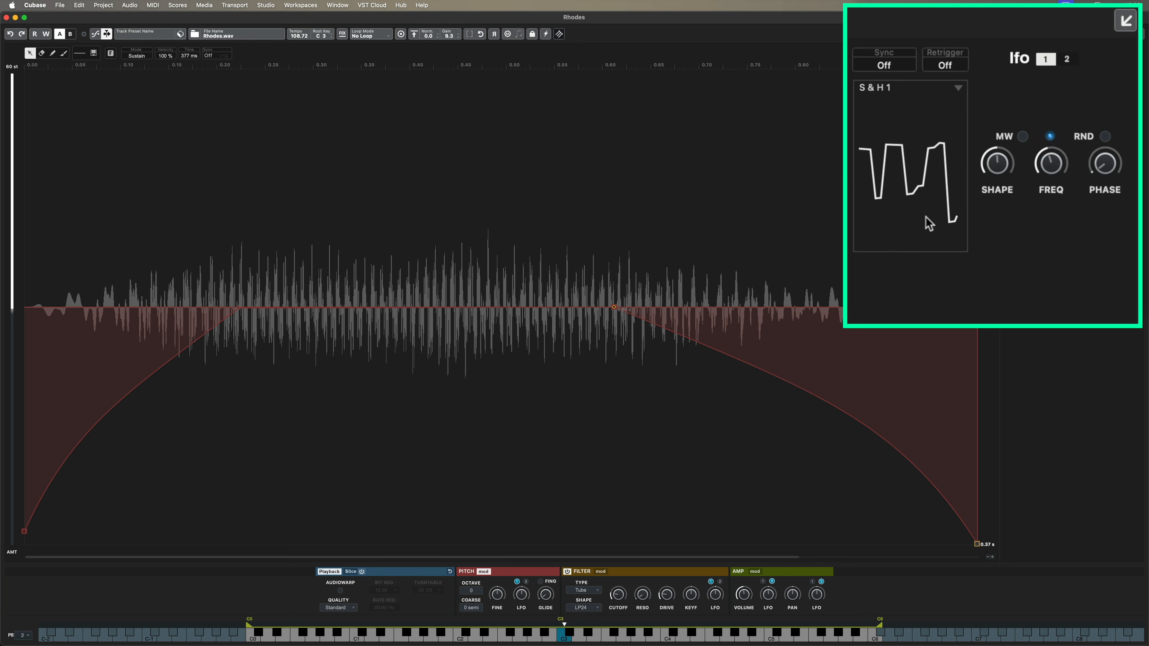
{"action": "left_click_drag", "start_coordinate": [1053, 166], "coordinate": [1054, 158]}
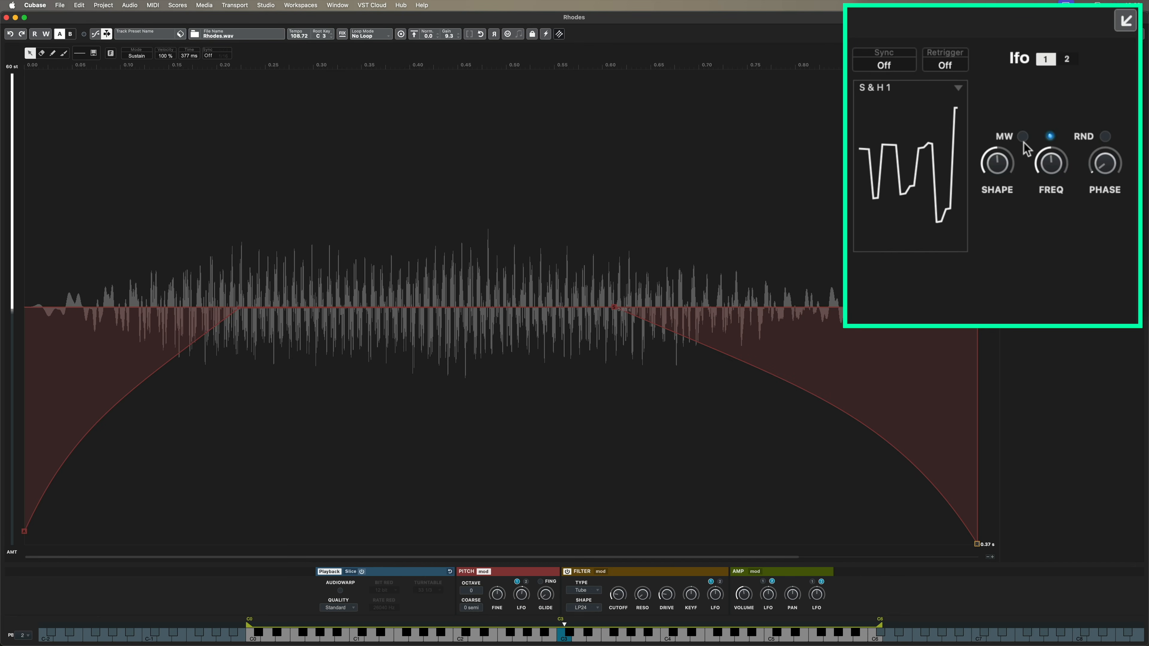
{"action": "left_click", "coordinate": [1024, 137]}
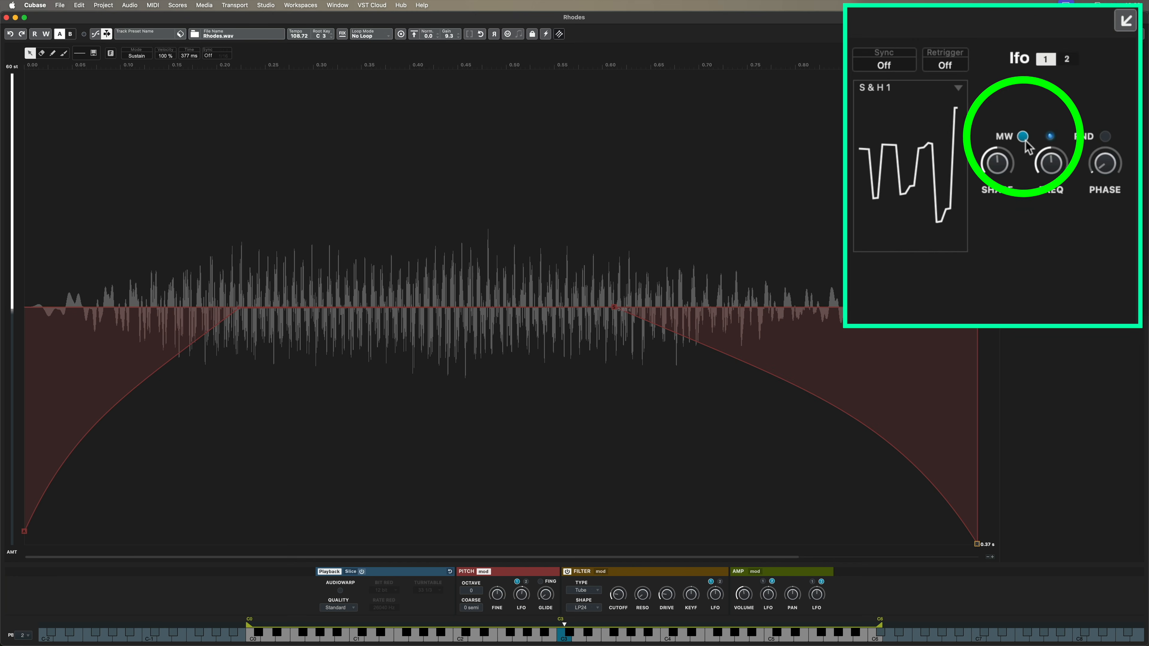